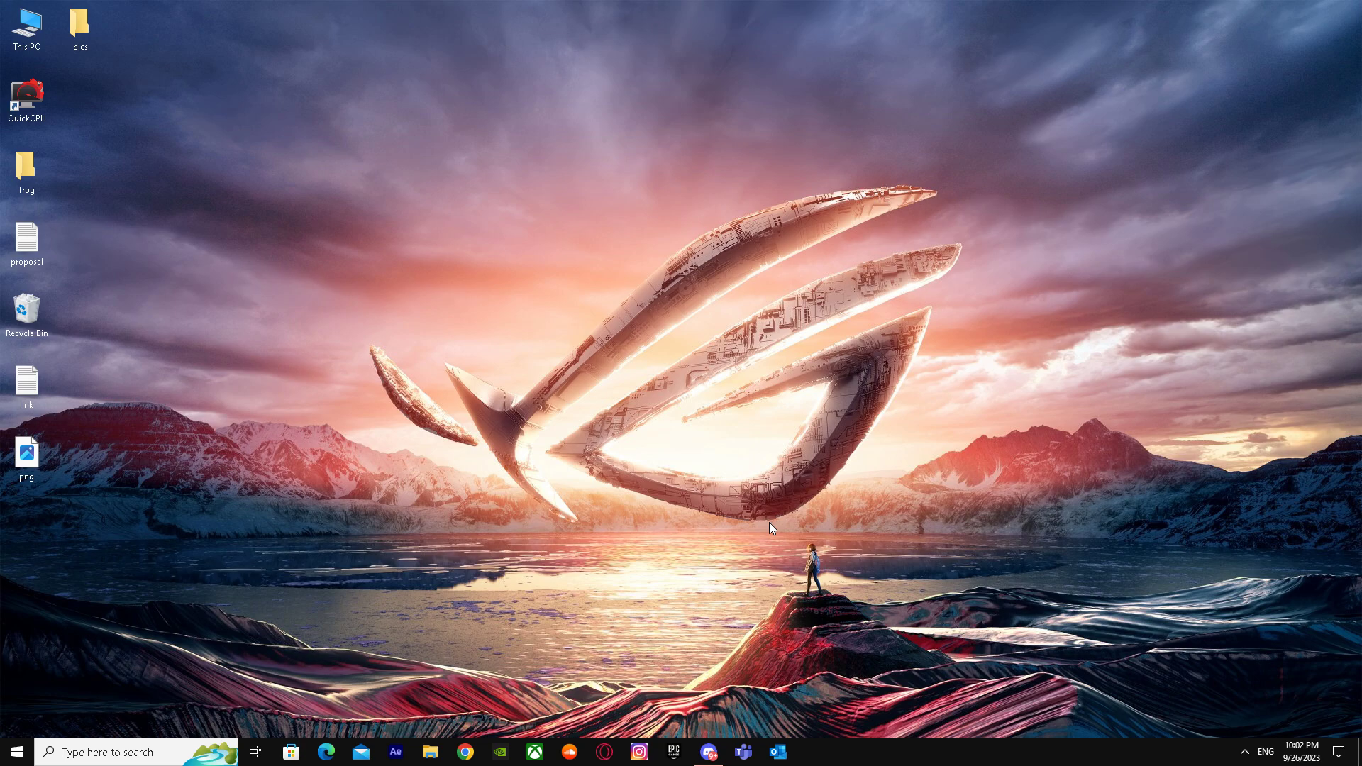
- Open the pics folder that holds the twelve numbered screenshot files
{"action": "double_click", "coordinate": [92, 20]}
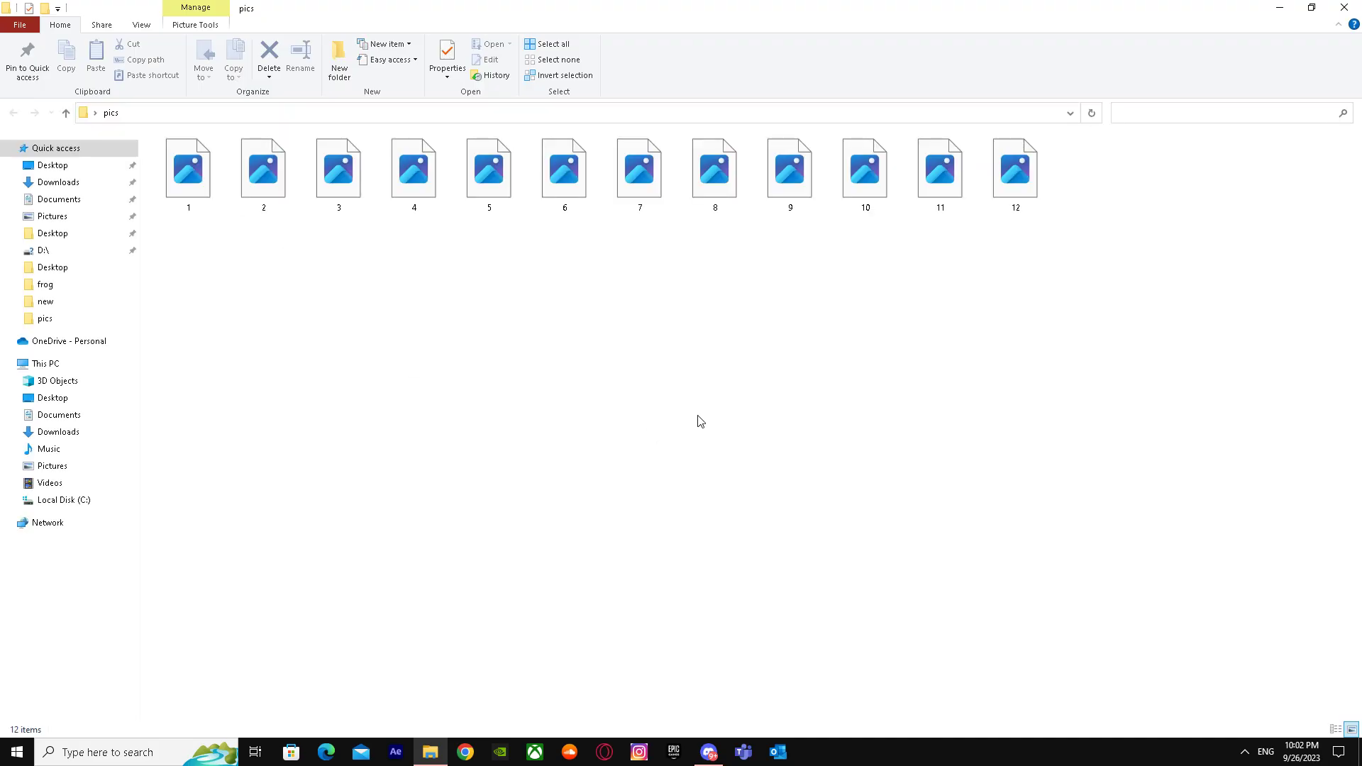
- View the first screenshot and advance to 2.PNG, the empty Media Encoder queue
{"action": "double_click", "coordinate": [188, 170]}
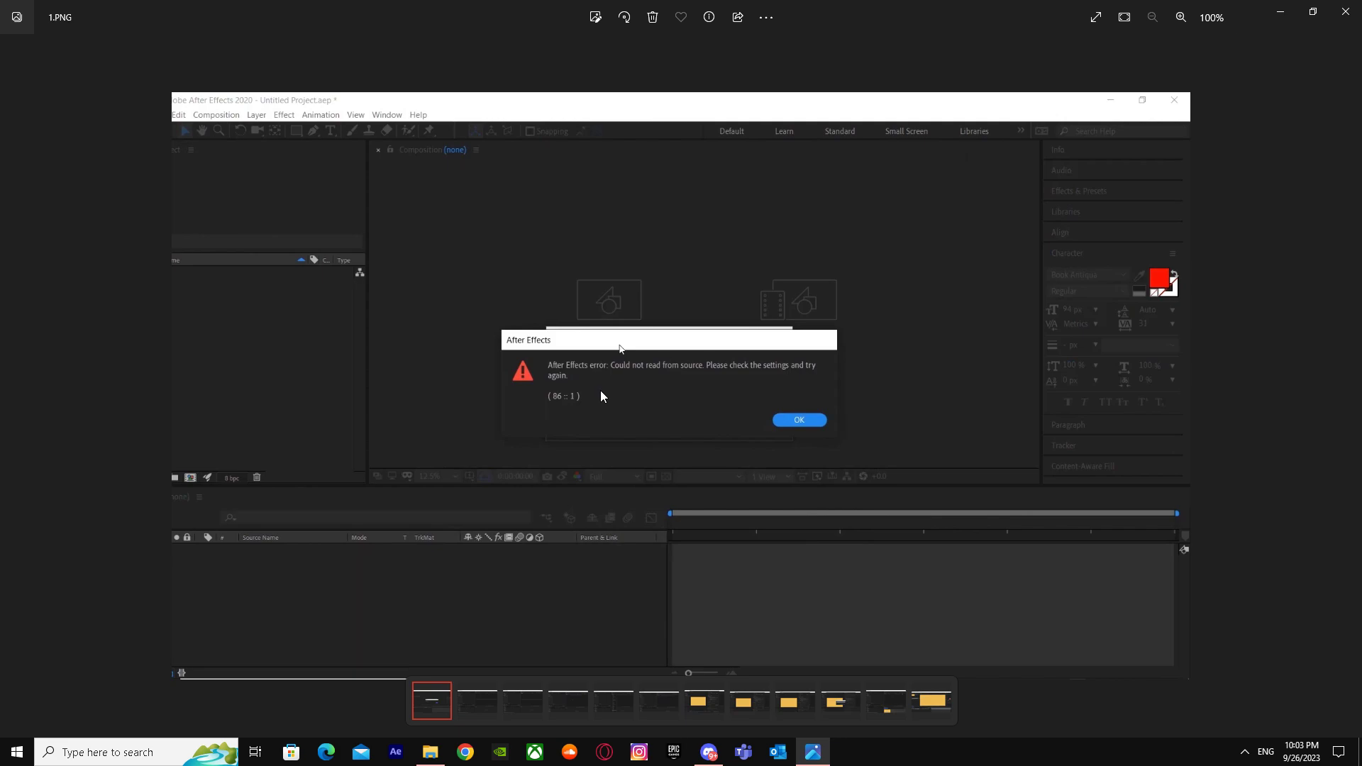
{"action": "left_click", "coordinate": [1345, 385]}
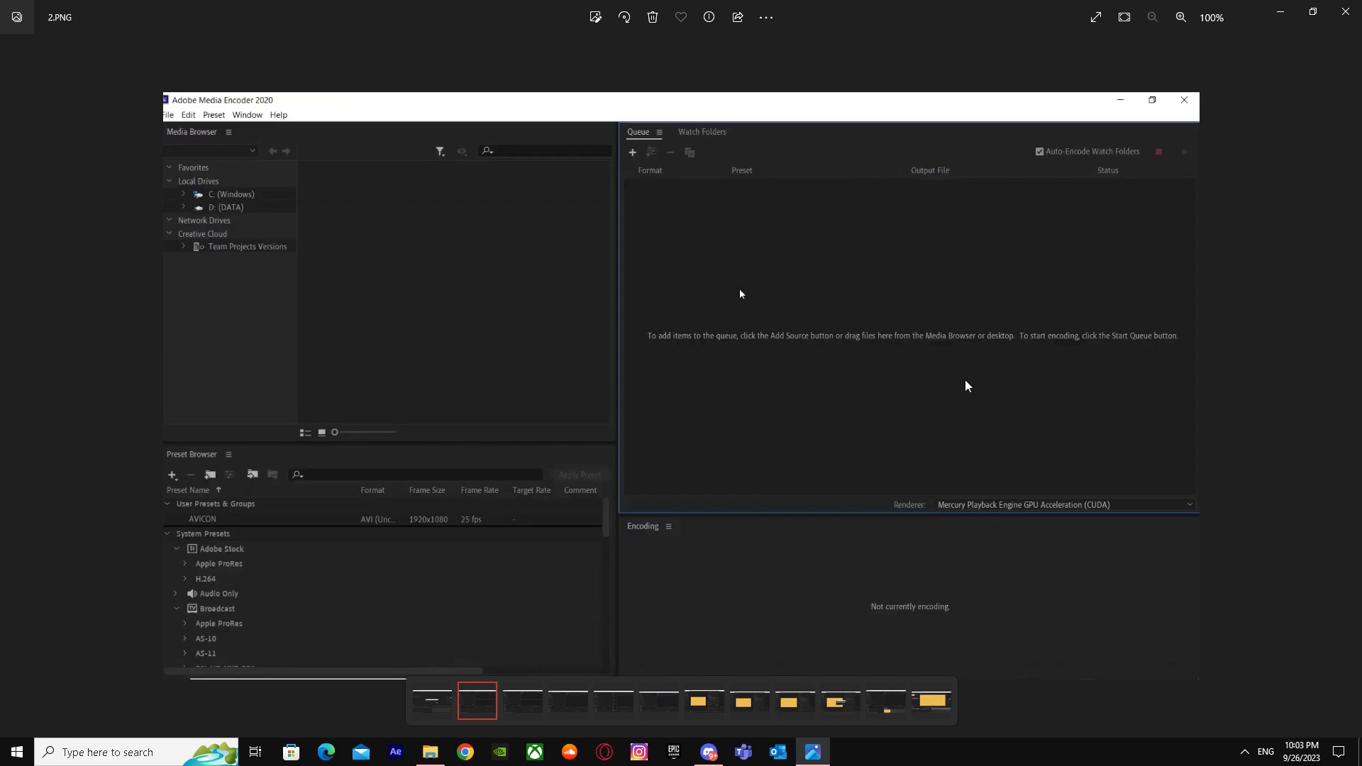
- Advance to 4.PNG with Title 01.mp4 queued, briefly checking the pics folder window
{"action": "mouse_move", "coordinate": [1345, 402]}
{"action": "left_click", "coordinate": [1346, 368]}
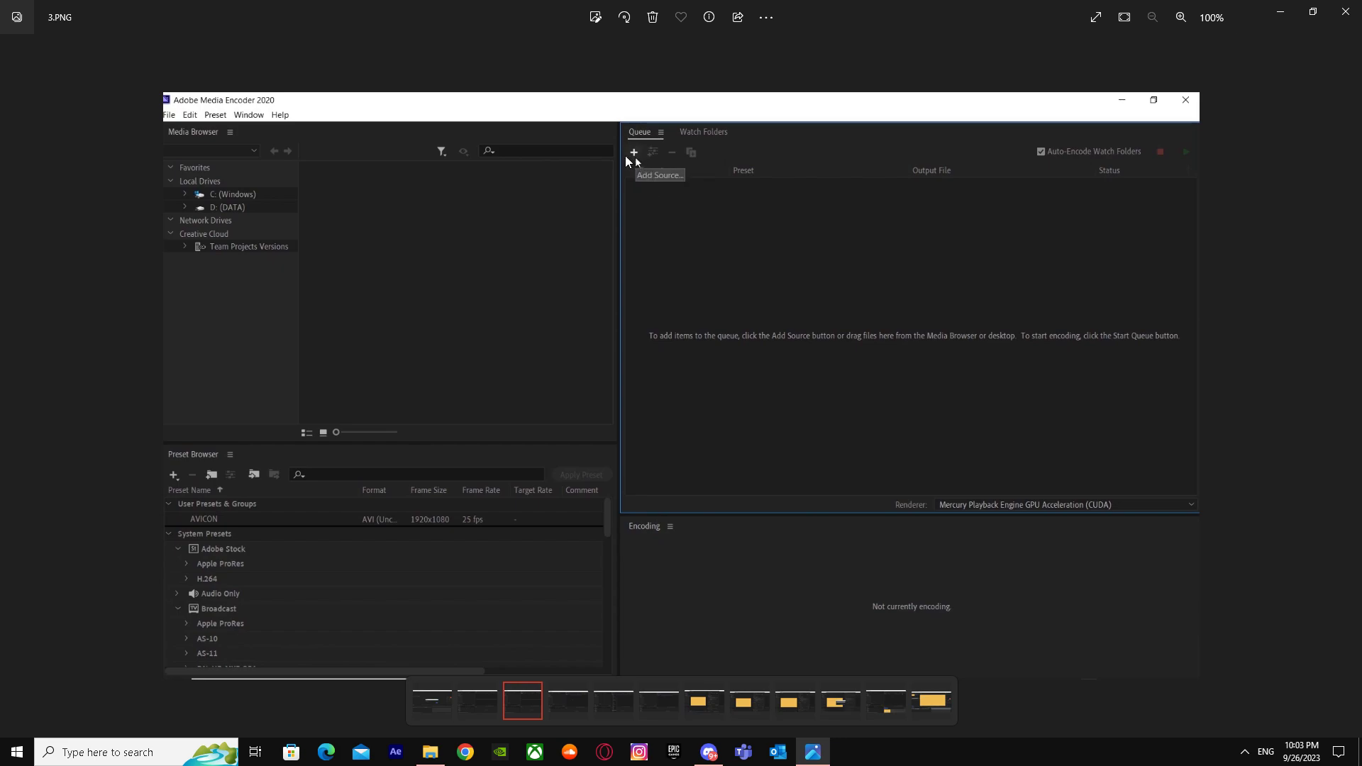
{"action": "left_click", "coordinate": [1350, 375]}
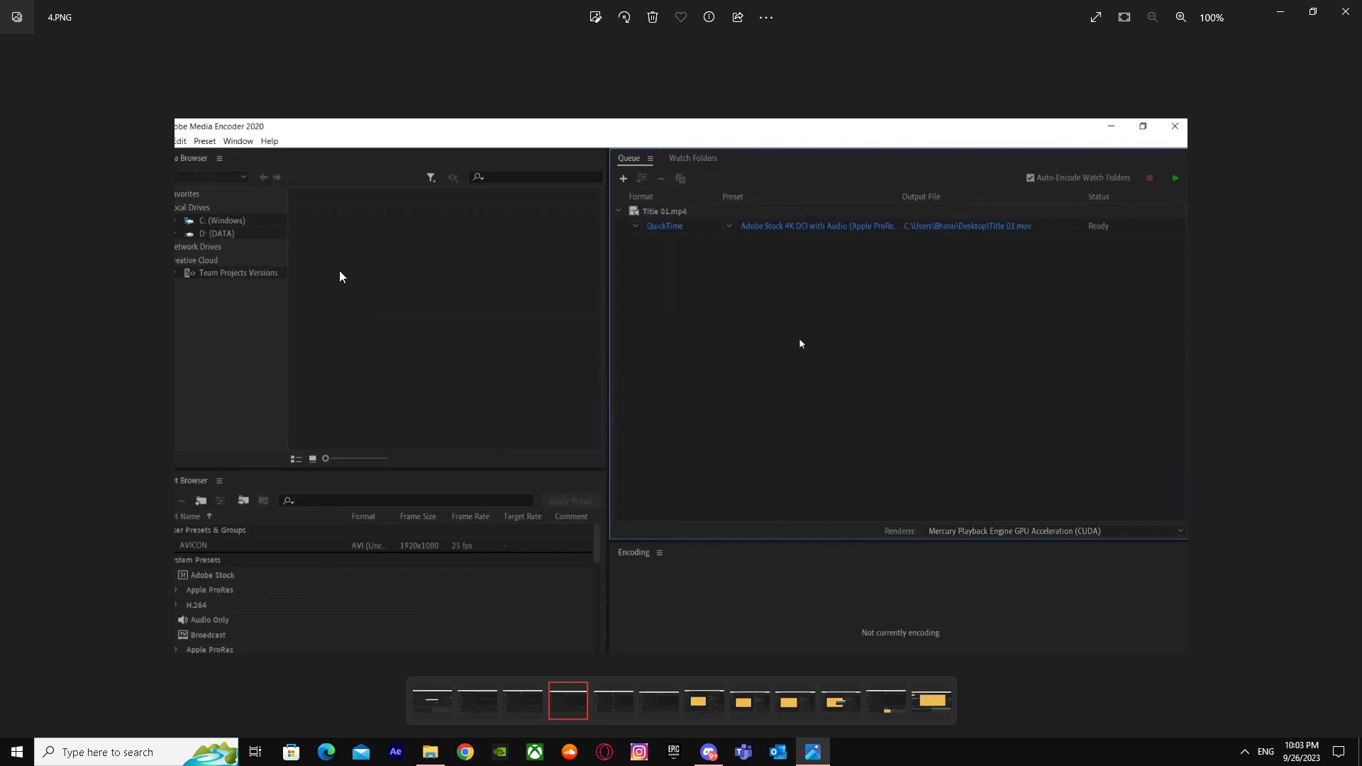
{"action": "key", "text": "alt+Tab"}
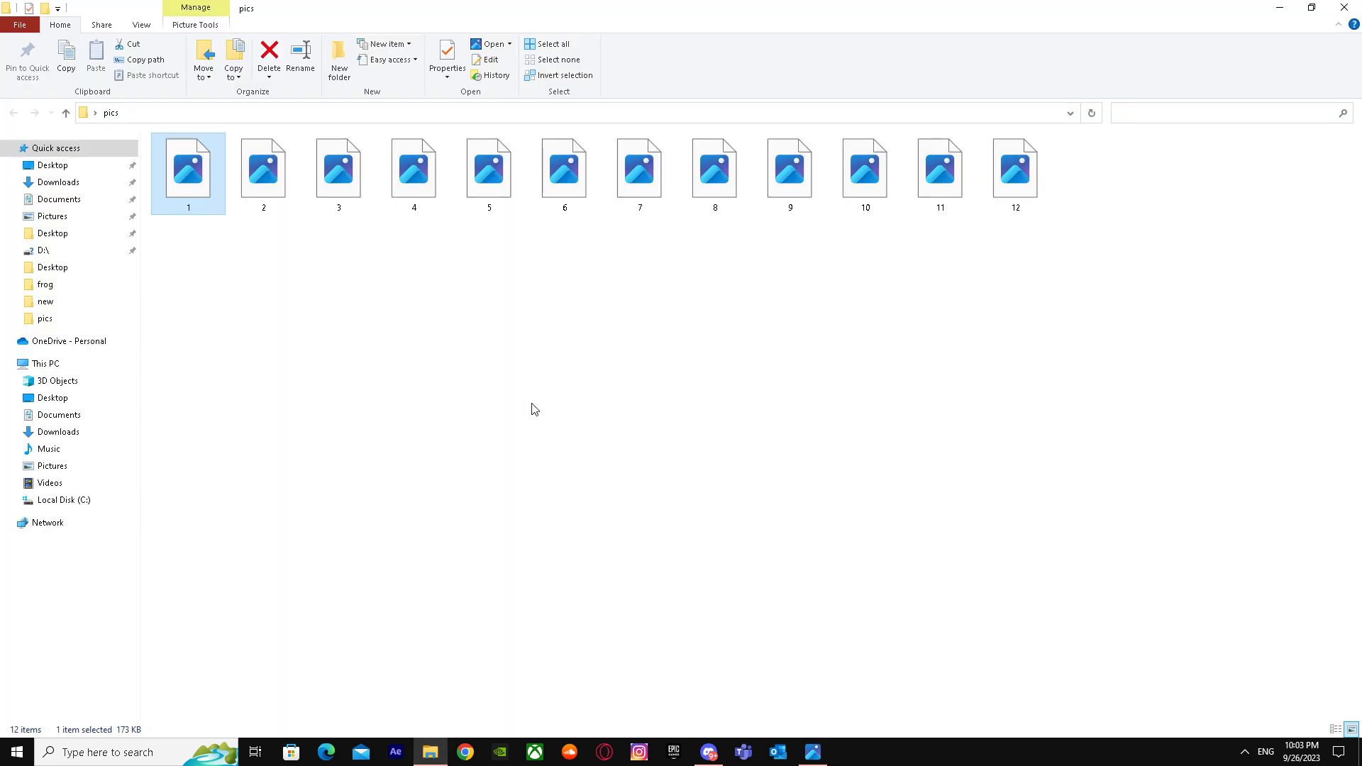
{"action": "key", "text": "alt+Tab"}
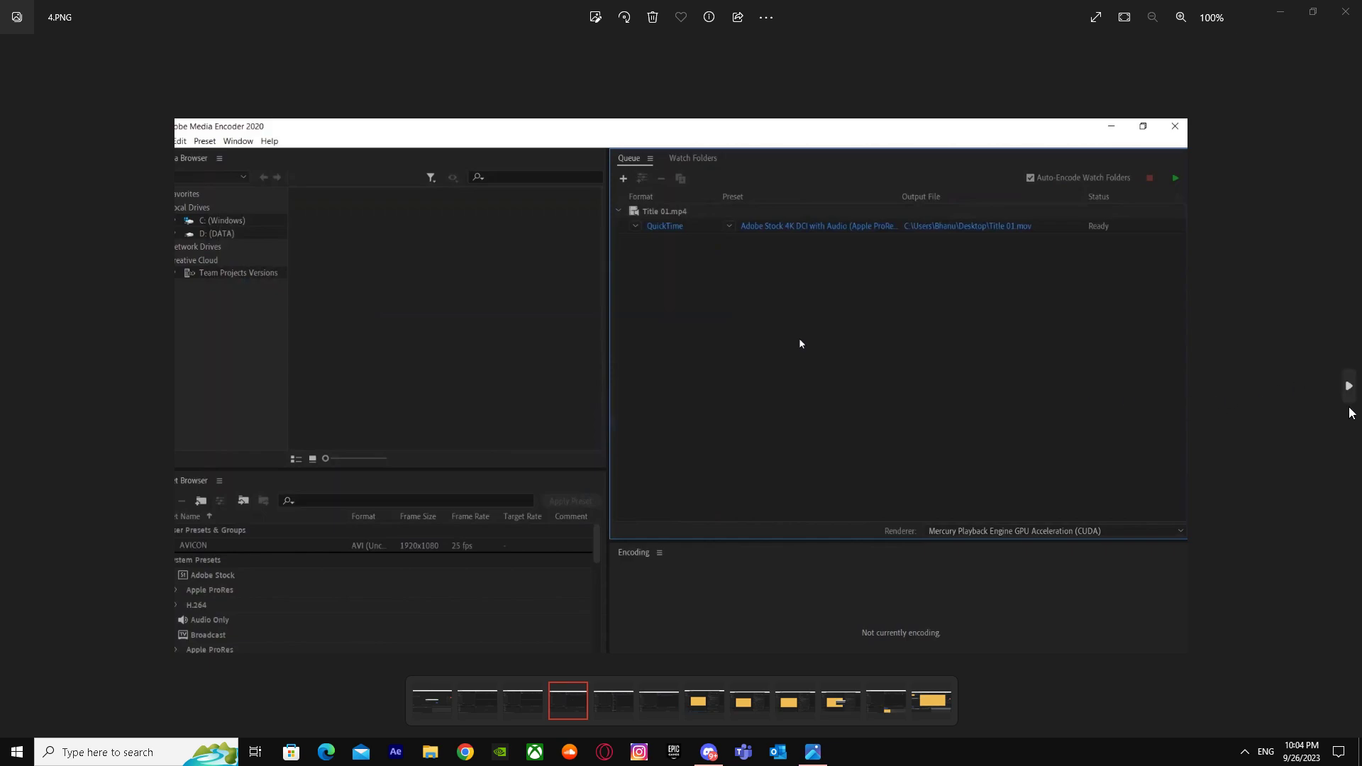
- View 5.PNG and 6.PNG of the QuickTime format choice, then reach 7.PNG's Export Settings
{"action": "left_click", "coordinate": [1352, 386]}
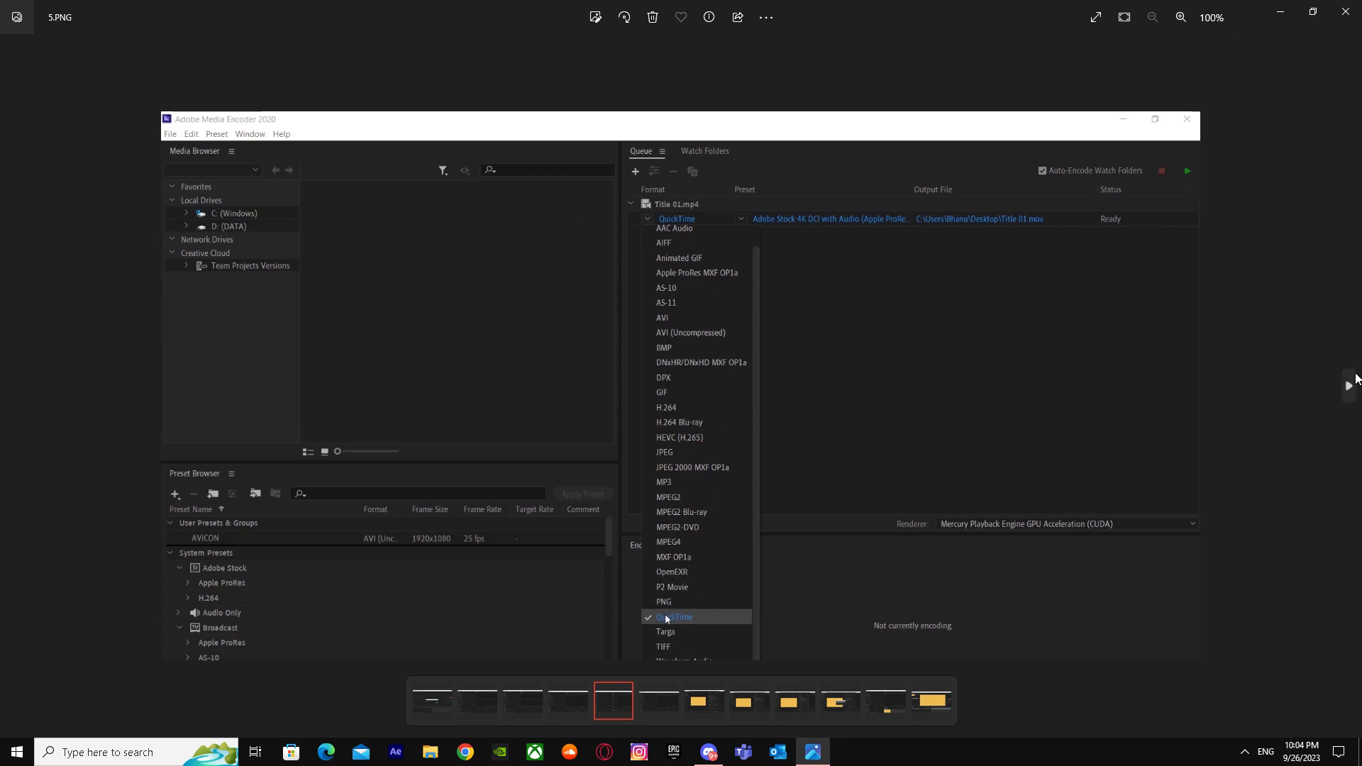
{"action": "left_click", "coordinate": [1349, 385]}
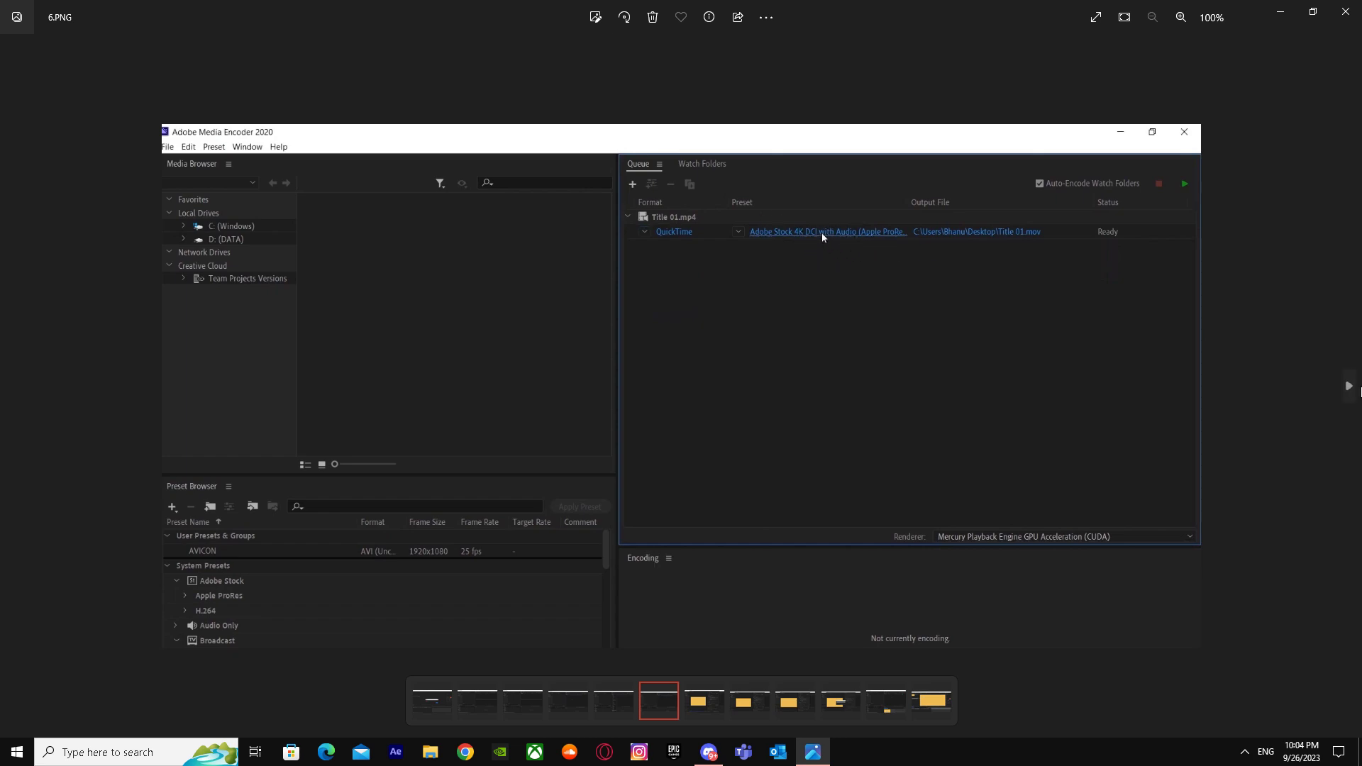
{"action": "left_click", "coordinate": [1349, 385]}
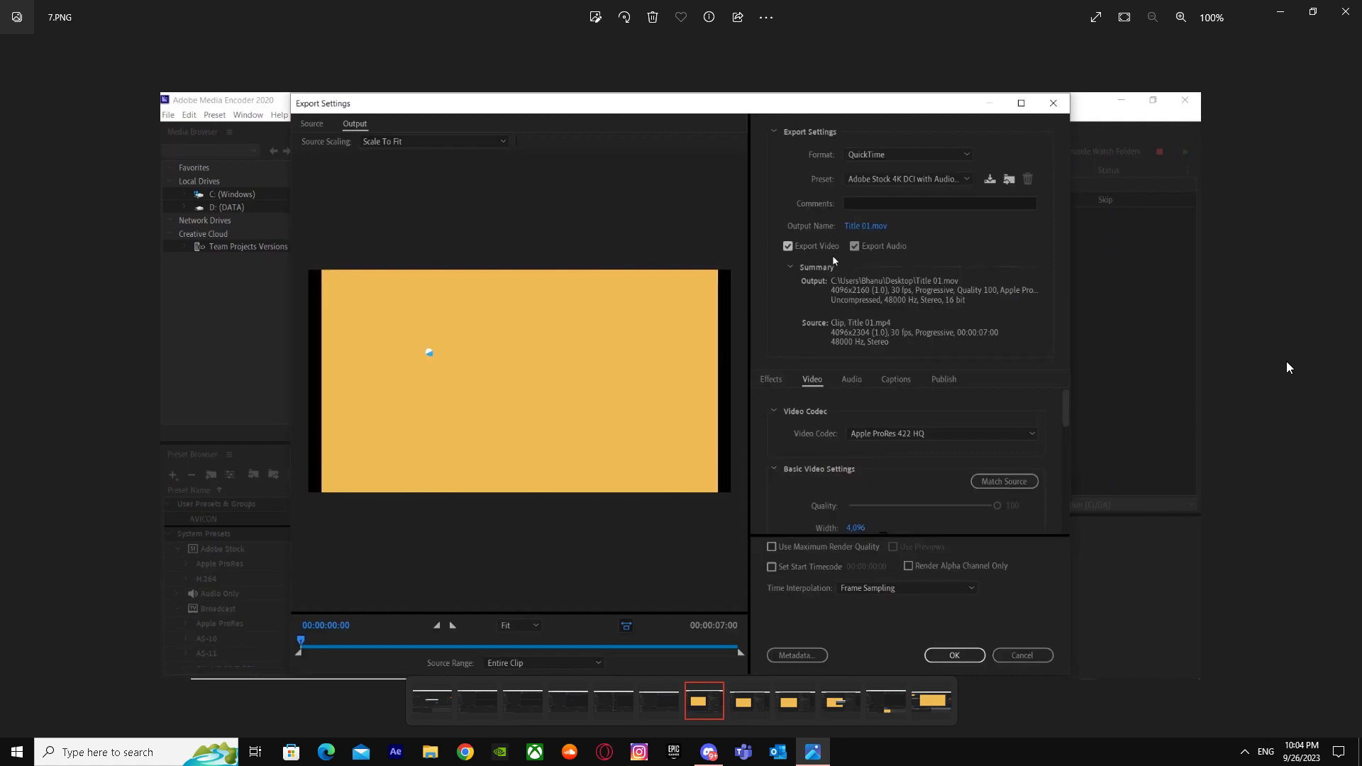
- View 8.PNG and 9.PNG, where the Custom preset outputs 1920×1080 video
{"action": "left_click", "coordinate": [1347, 385]}
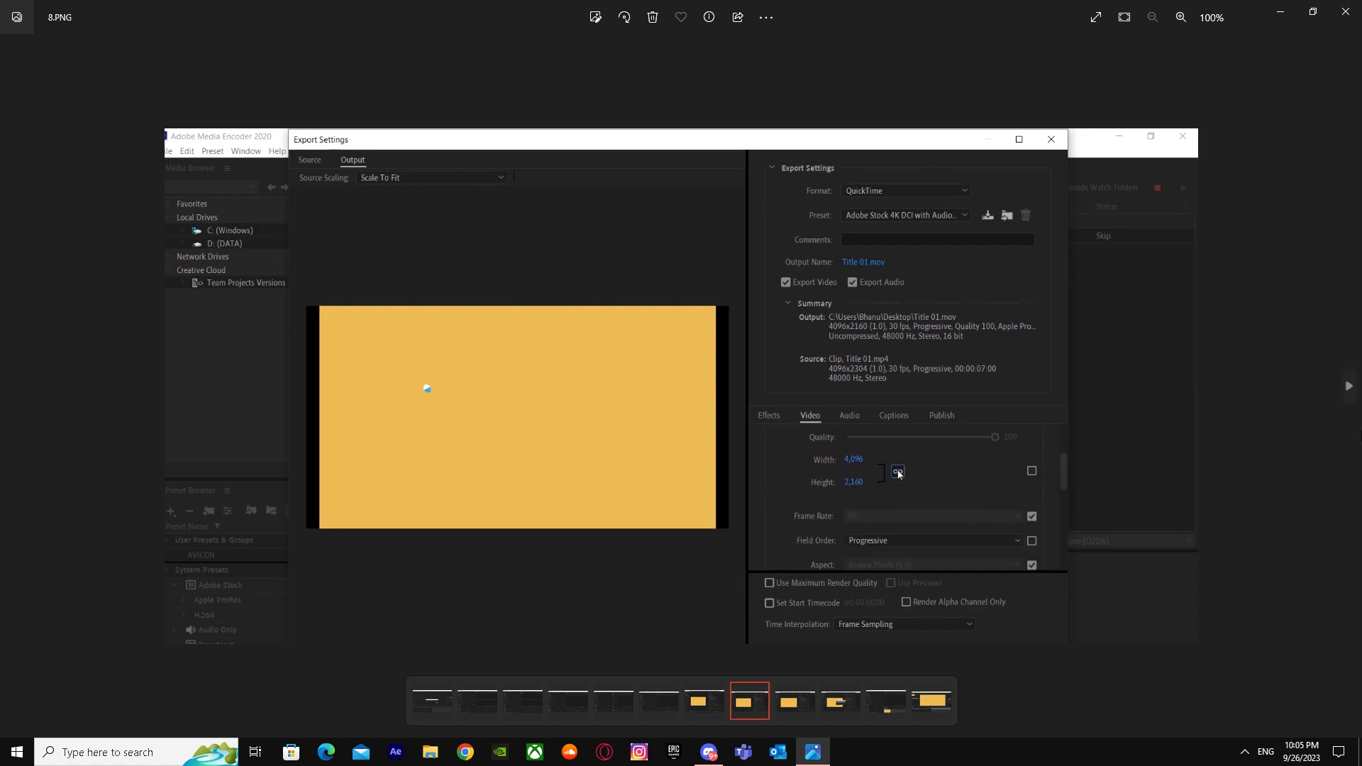
{"action": "key", "text": "Right"}
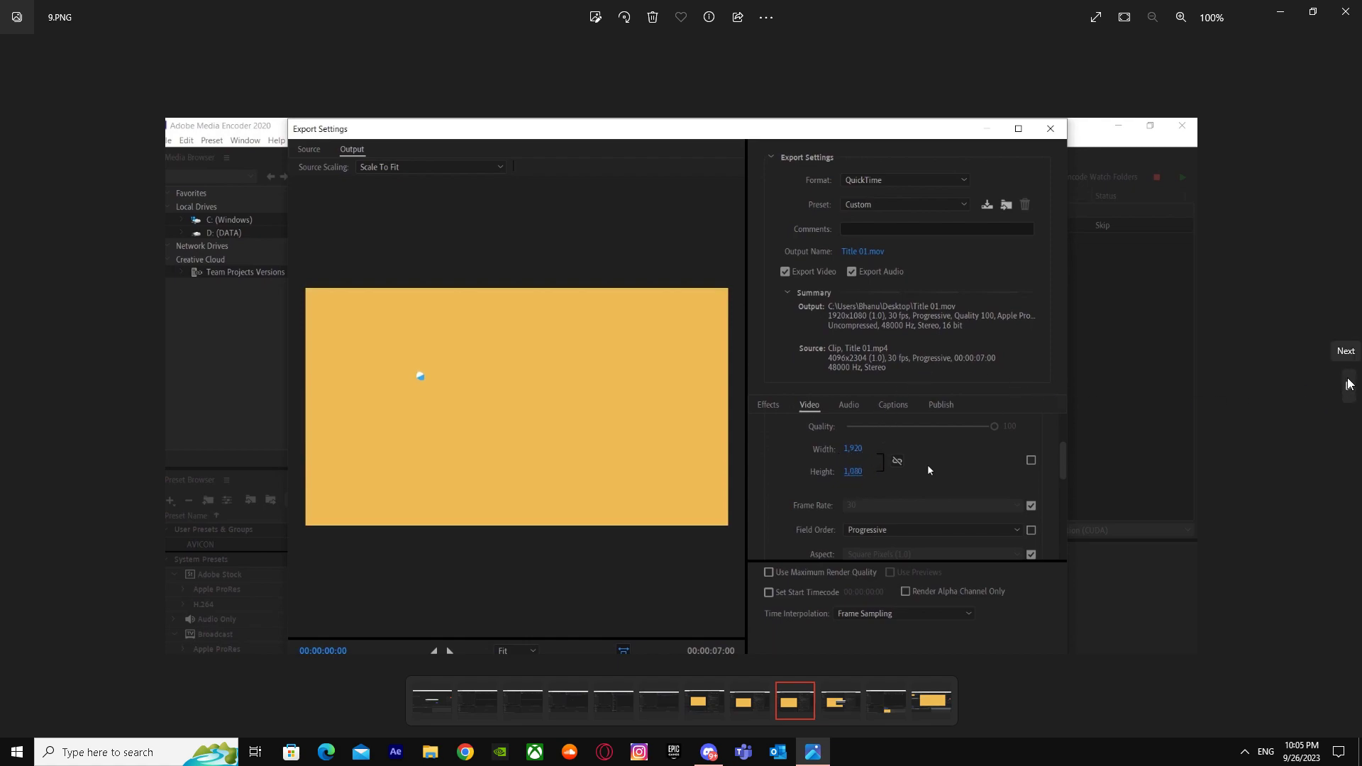
- View 10.PNG naming the preset and 11.PNG with Title 01.mp4 encoding as quicktime1
{"action": "left_click", "coordinate": [1350, 389]}
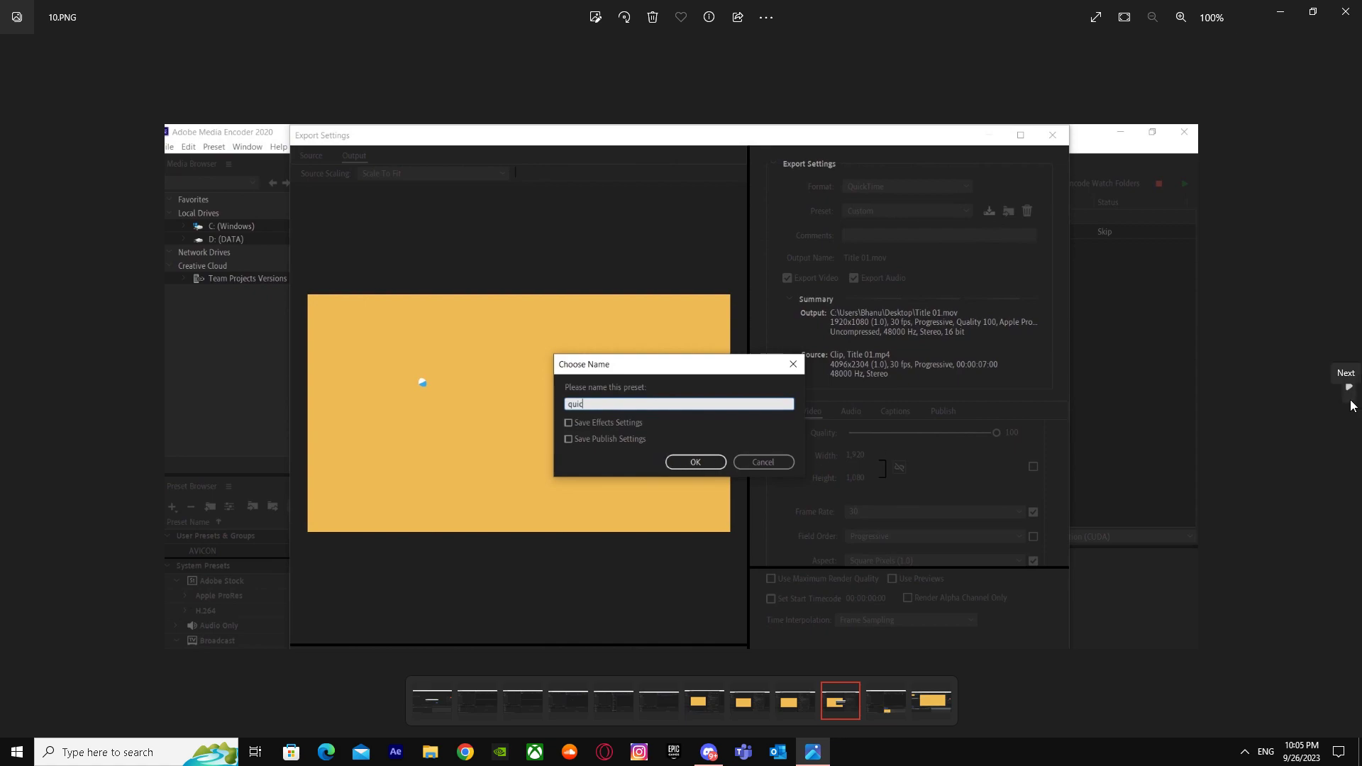
{"action": "left_click", "coordinate": [1352, 406]}
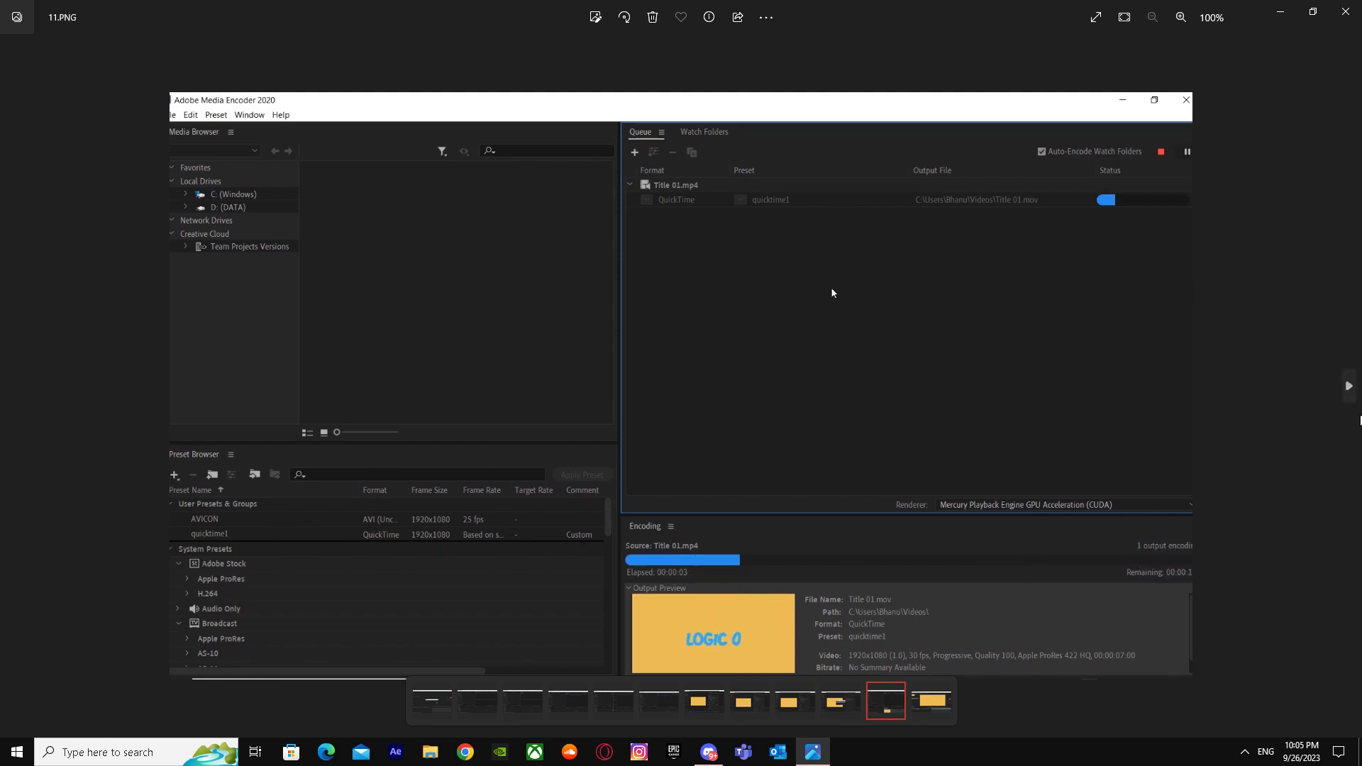
- Reach 12.PNG showing Title 01.mov imported into the After Effects composition
{"action": "left_click", "coordinate": [1348, 387]}
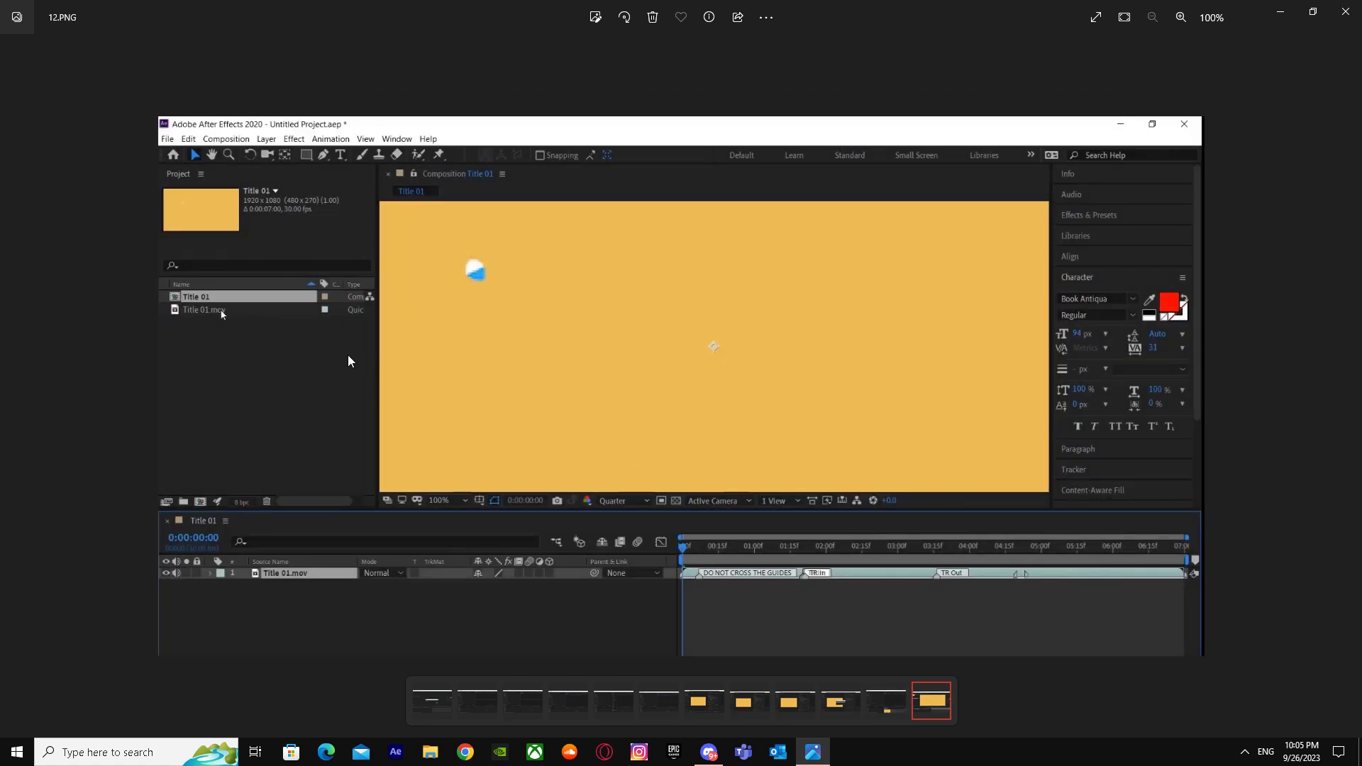